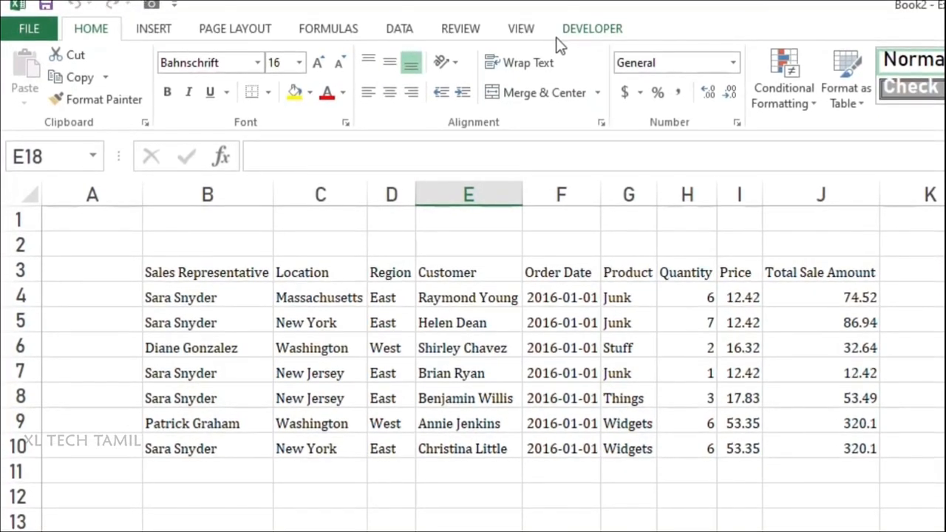
Step: Set up a new macro recording and name the macro Formatting_1
click(557, 34)
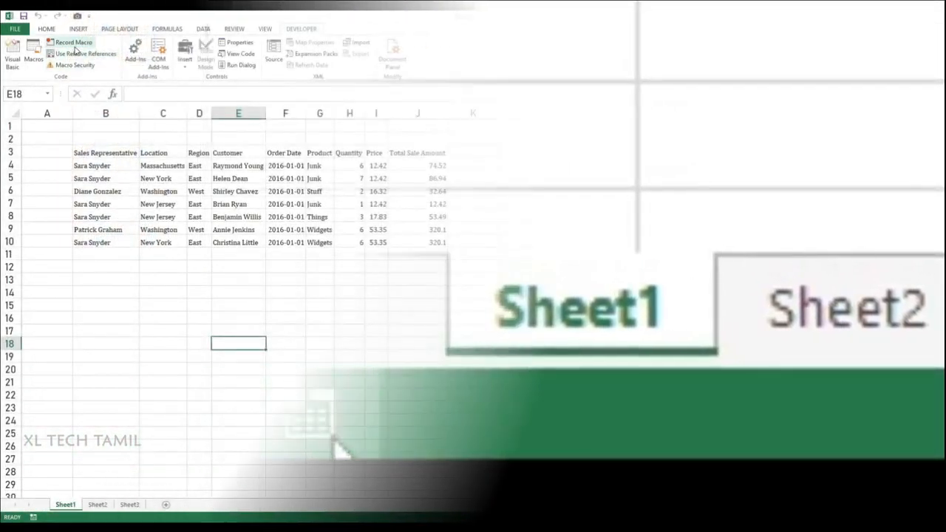
click(322, 447)
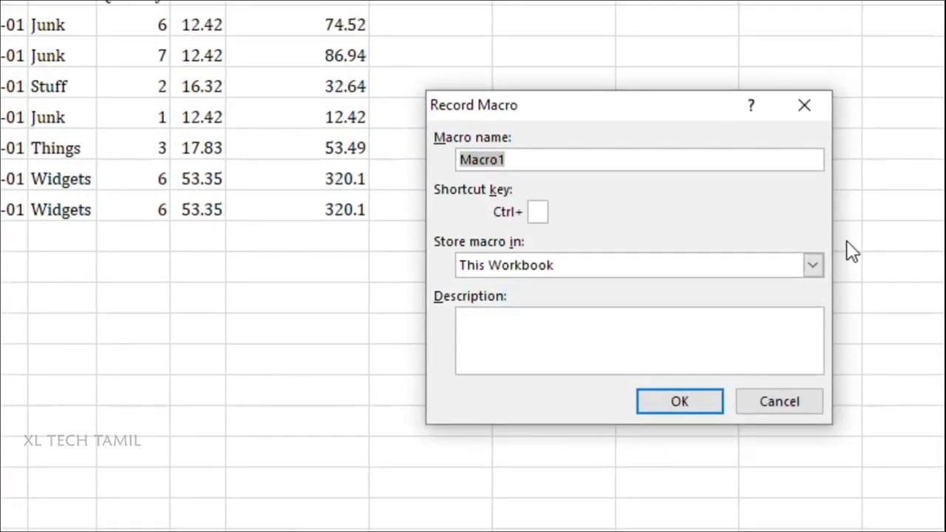
key(BackSpace)
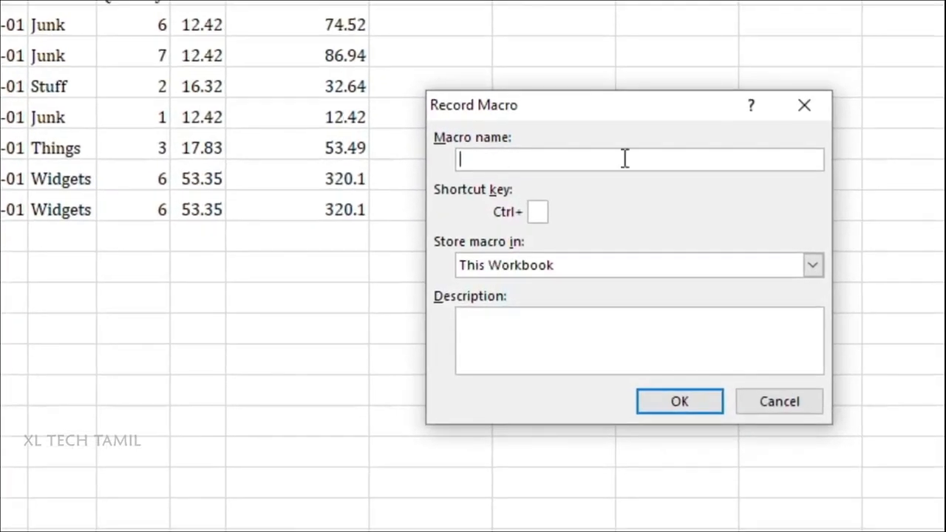
text(Formatting 1)
click(656, 408)
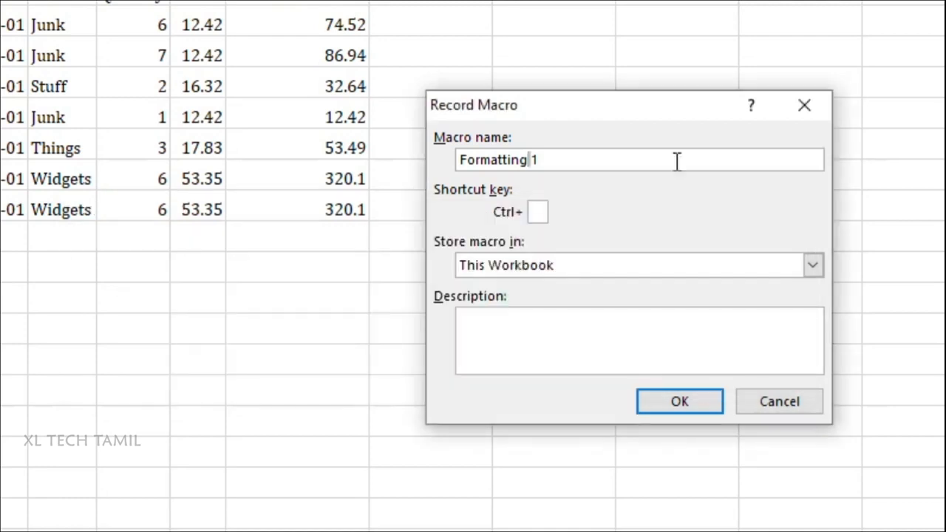
text(_)
Step: Assign Ctrl+Shift+A as the macro's shortcut and store it in This Workbook
click(537, 212)
key(shift+a)
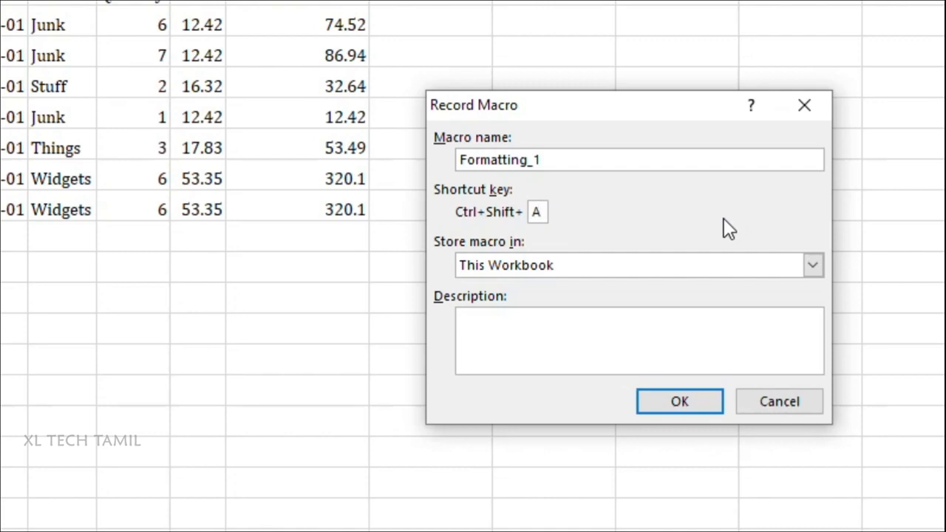
click(684, 270)
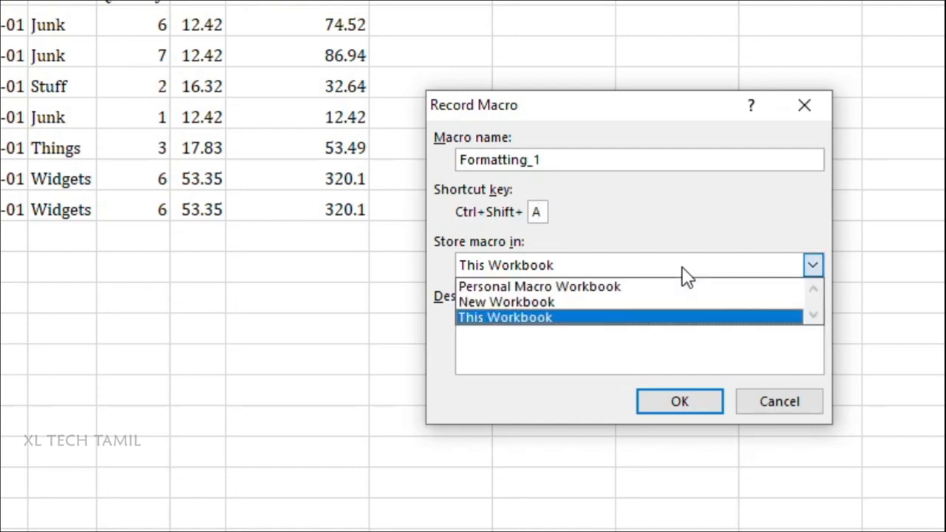
click(661, 317)
Step: Enter the macro description "Sale Data formatting Macro" and begin recording
click(644, 332)
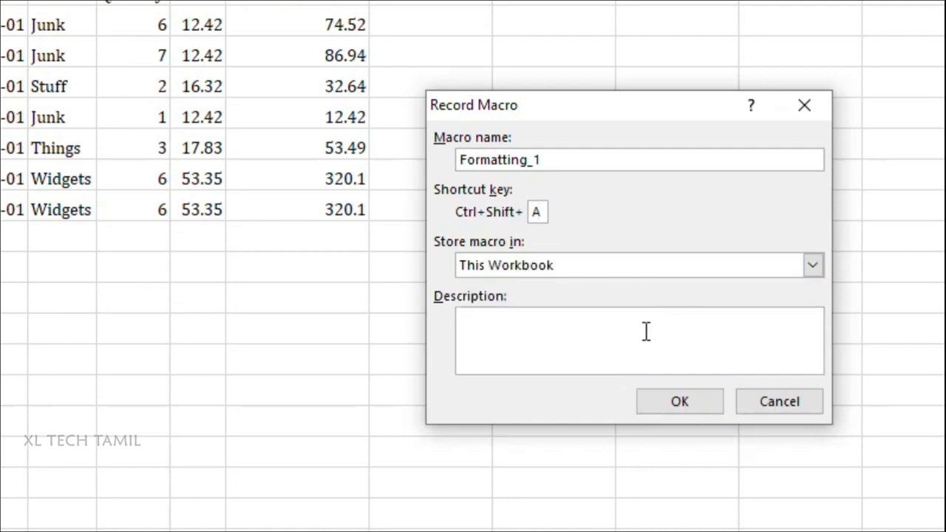
text(Sale Data fro)
key(BackSpace)
key(BackSpace)
text(ormatting Macro)
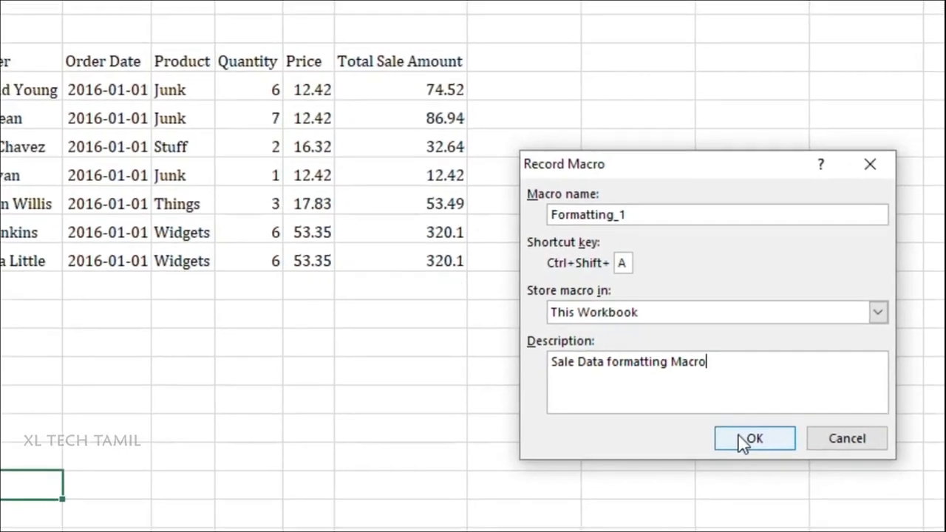
click(675, 399)
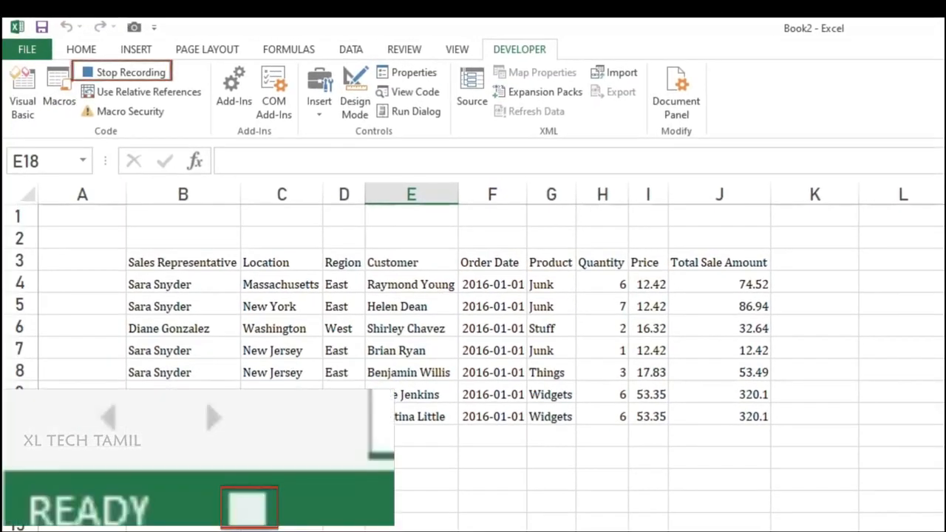
Step: Apply all borders to the sales table B3:J10 and centre its contents horizontally
drag(192, 262, 764, 416)
click(83, 50)
click(235, 105)
click(250, 250)
click(342, 105)
Step: Format the header row B3:J3 with a dark blue-grey fill and white bold text
click(272, 105)
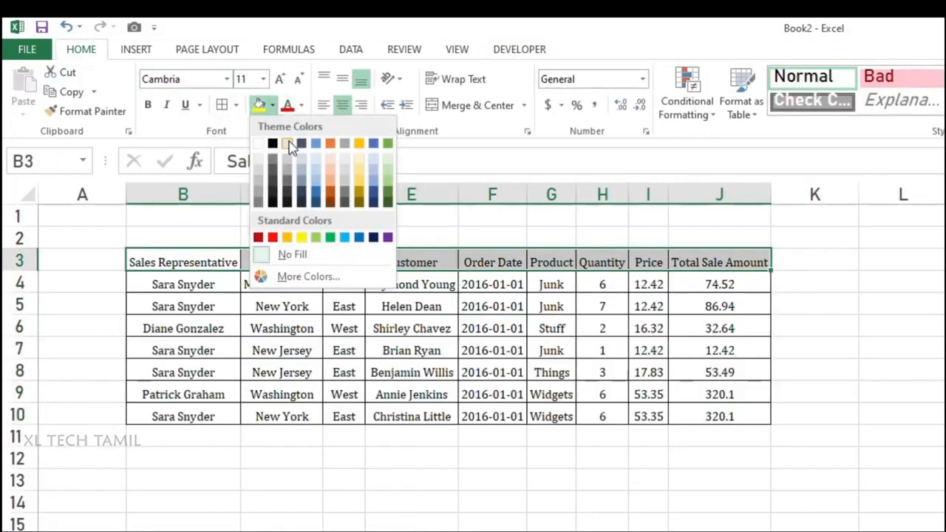
click(301, 143)
click(301, 105)
click(289, 163)
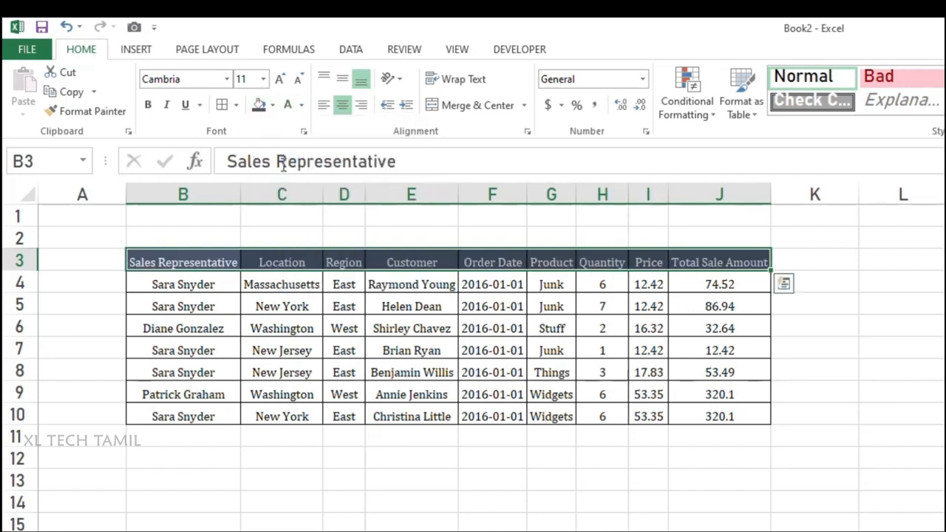
click(148, 105)
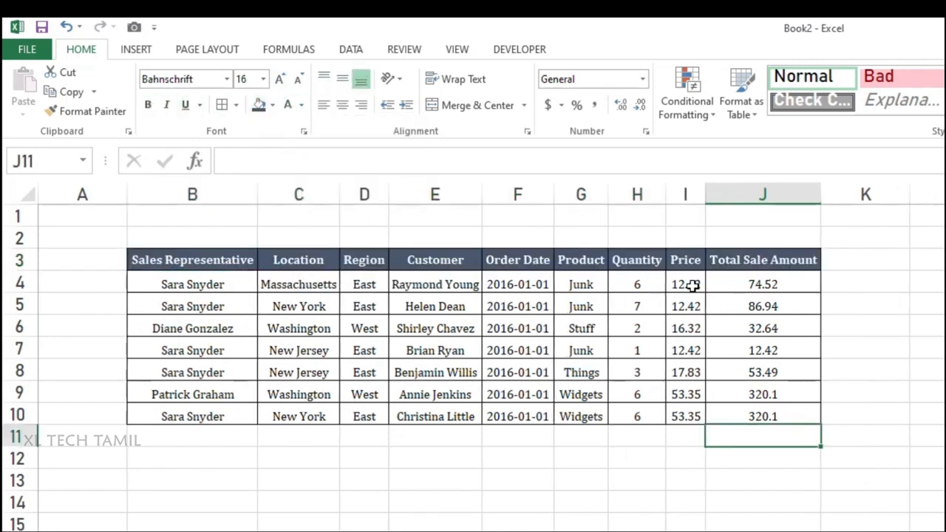
Step: Apply the dollar accounting format to I4:J10 and sum the total sale amounts in J11
drag(687, 284, 745, 412)
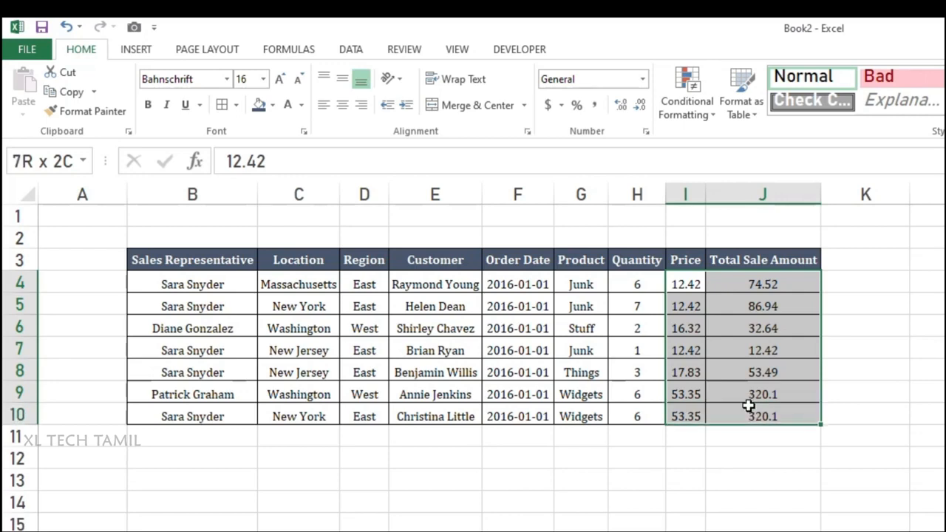
click(550, 106)
click(776, 436)
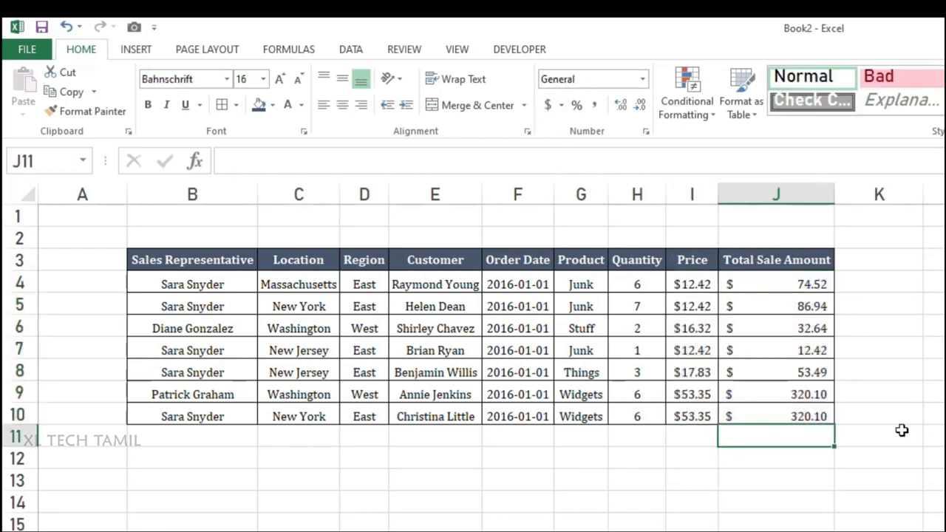
key(alt+equal)
key(Return)
Step: Give the total in J11 a top and double bottom border, select J14 and stop the macro recording
click(783, 436)
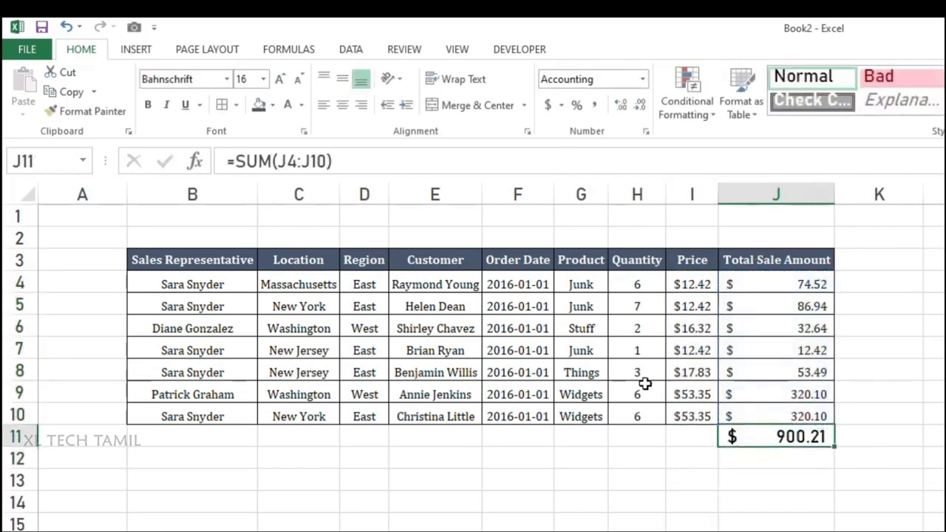
click(236, 105)
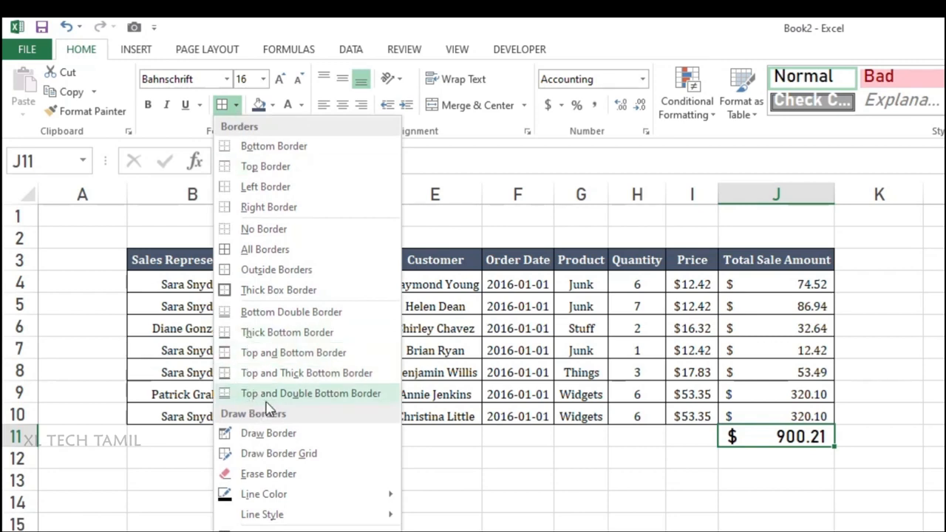
click(348, 399)
click(760, 502)
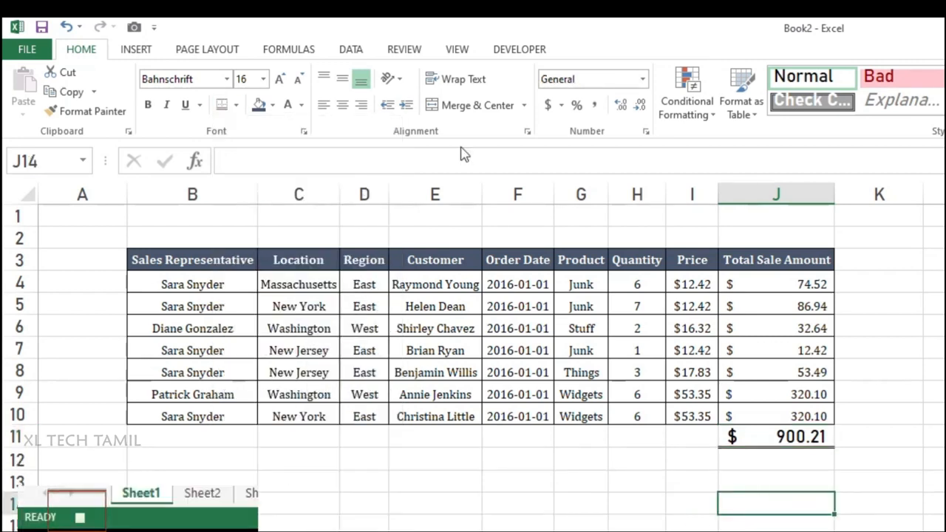
click(515, 50)
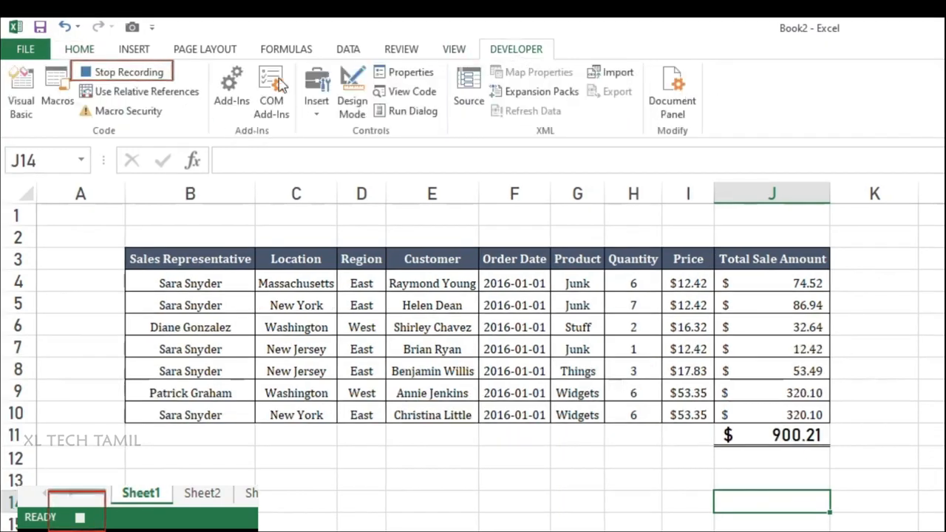
click(136, 77)
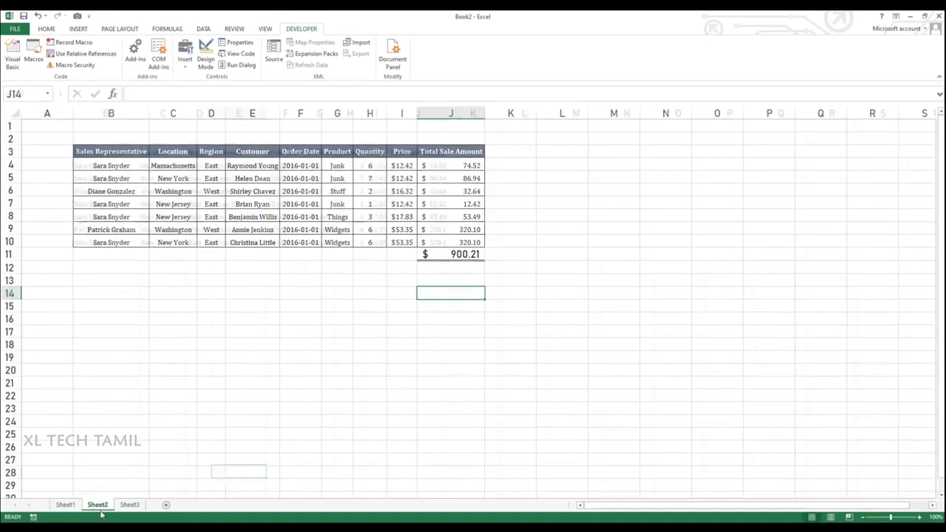
Step: Run the recorded macro on Sheet2 with its shortcut and on Sheet3 from the list of macros
click(167, 531)
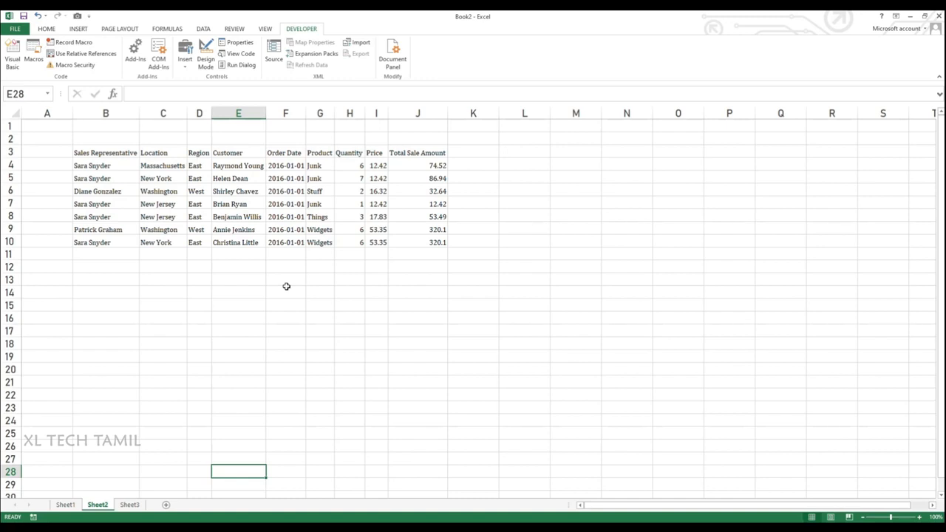
key(ctrl+q)
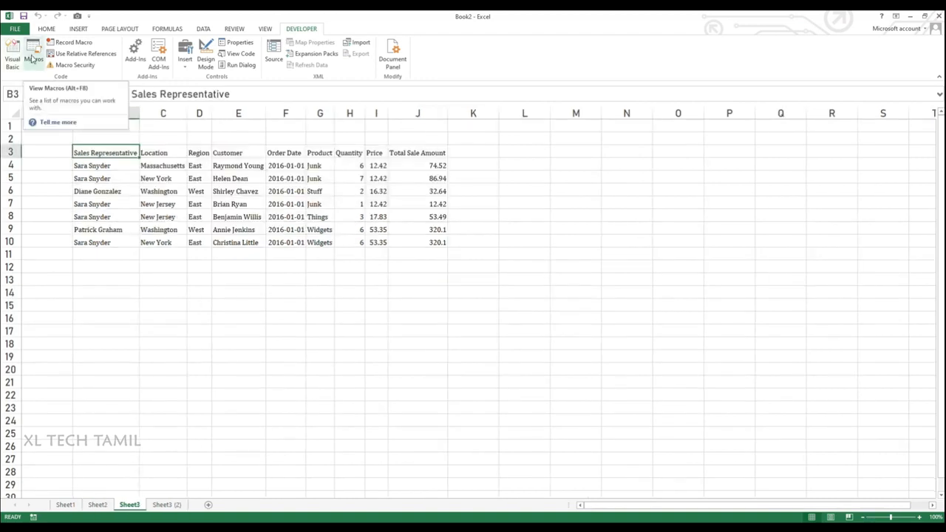
click(33, 59)
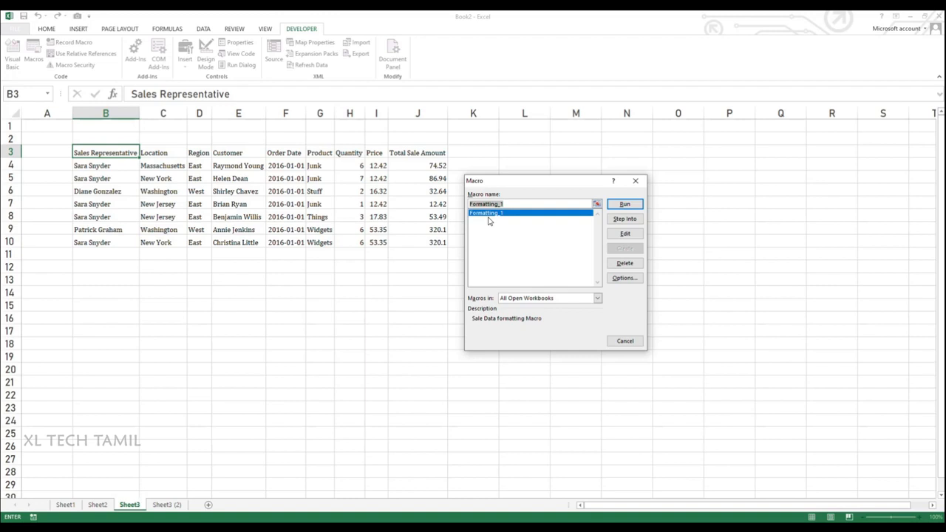
click(625, 204)
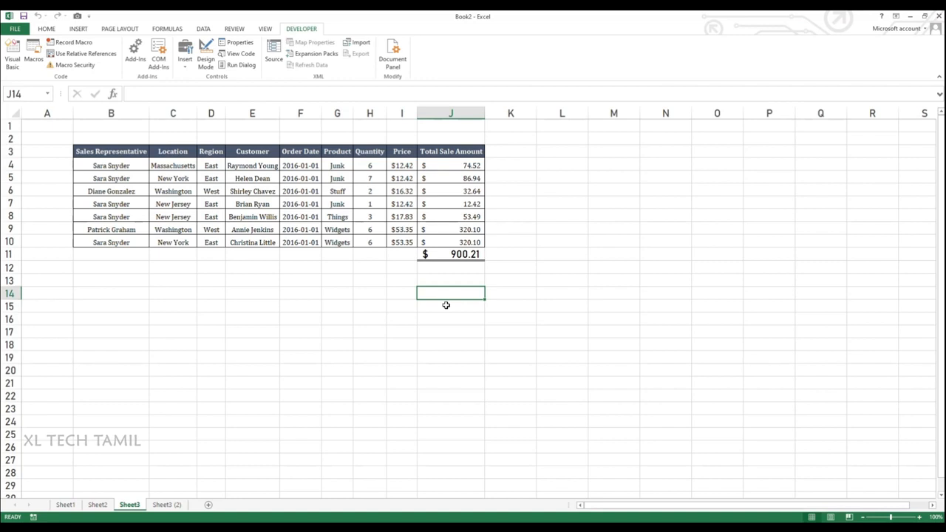
Step: On Sheet3 (2), copy the row 10 record into row 11 and run the Formatting_1 macro
click(168, 505)
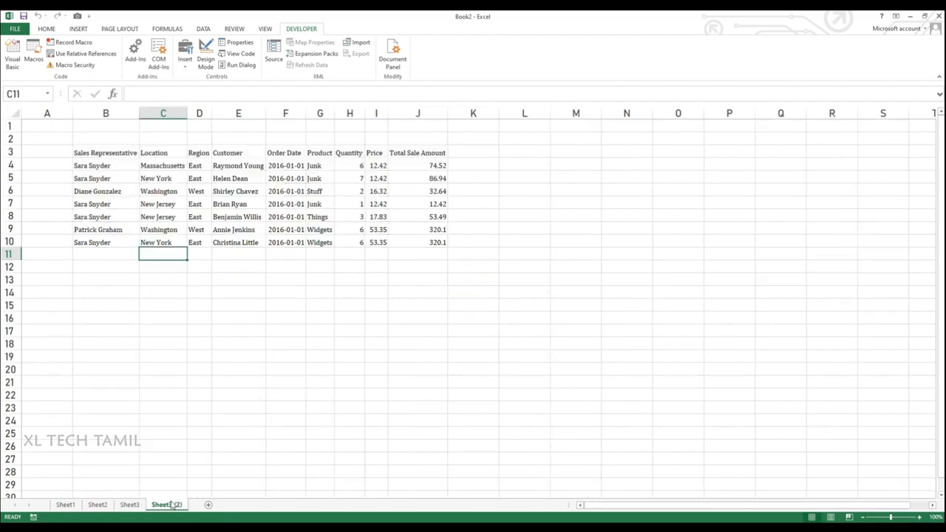
drag(92, 242, 436, 243)
key(ctrl+c)
click(103, 257)
key(ctrl+v)
key(Escape)
key(alt+F8)
click(624, 204)
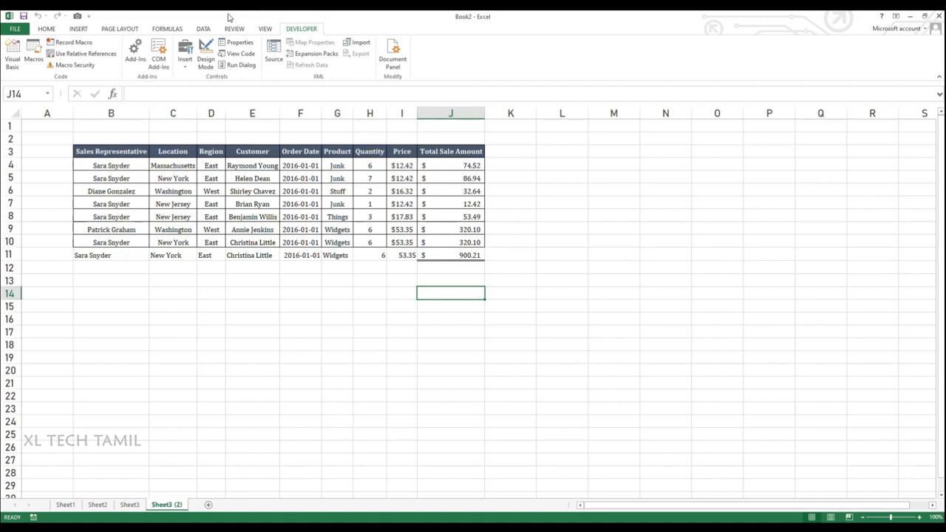
Step: Open Module1 in the Visual Basic editor and examine the recorded code of Formatting_1
click(10, 62)
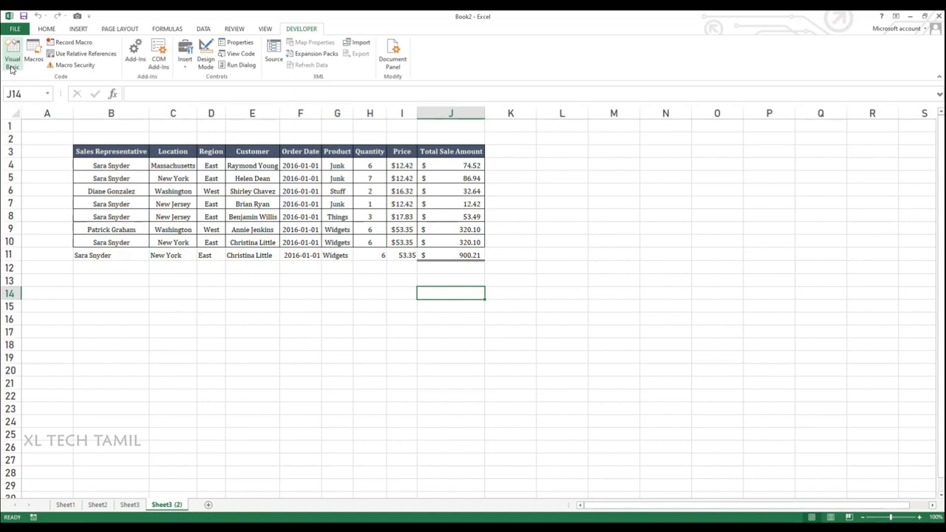
click(11, 66)
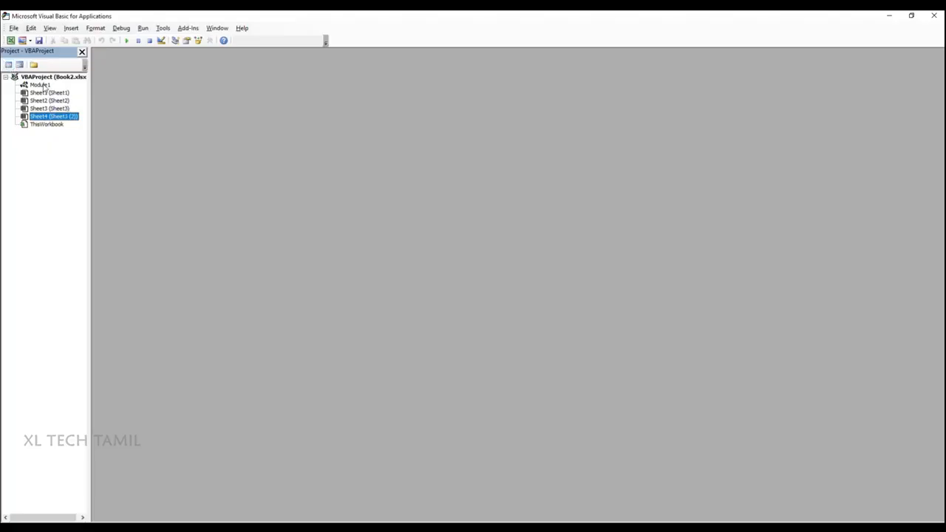
double_click(45, 86)
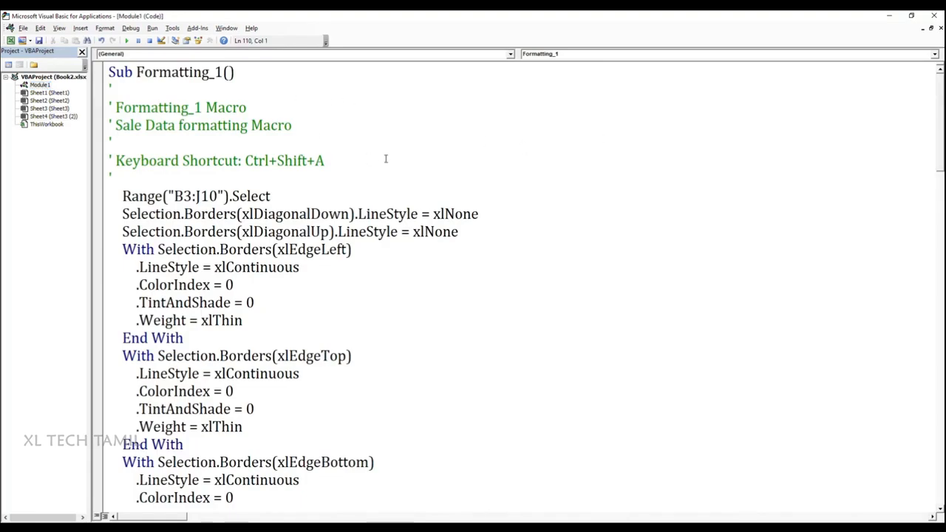
scroll(318, 218, down, 20)
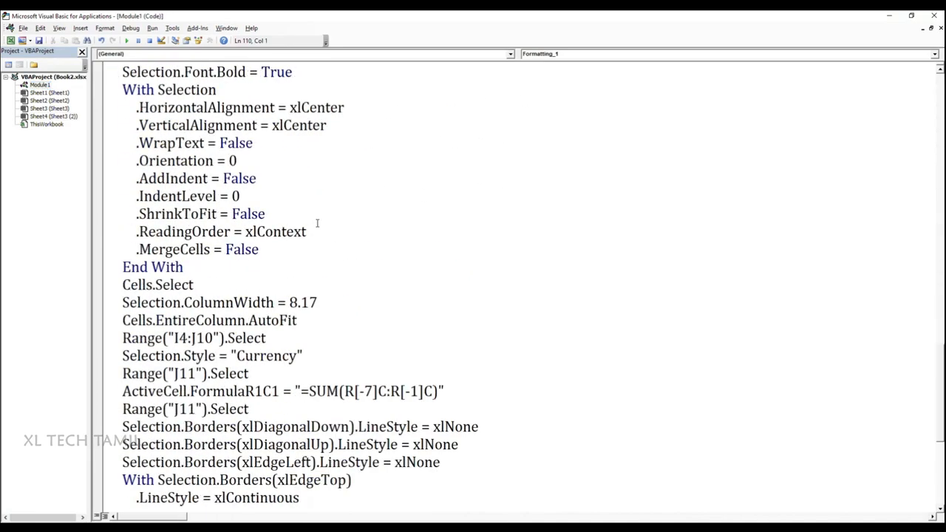
scroll(318, 223, up, 20)
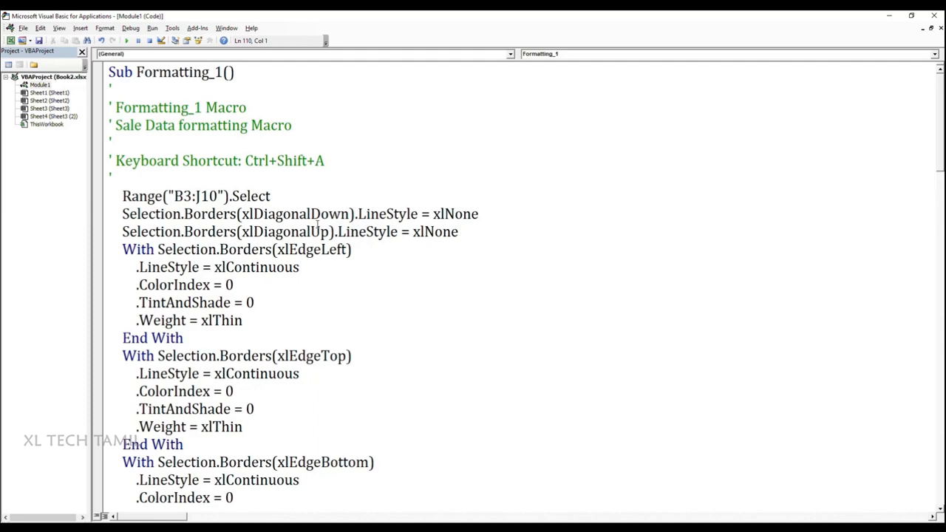